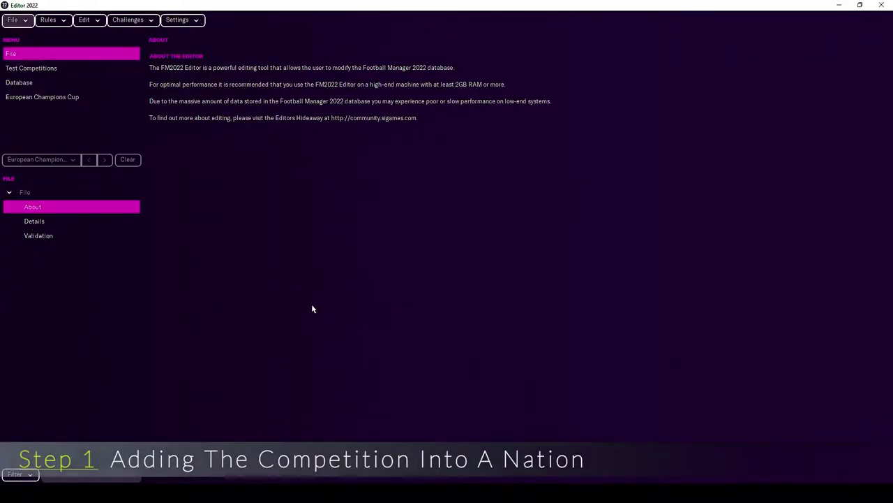
# Open the Competitions table and bring up the European Champions Cup's details
pyautogui.click(56, 84)
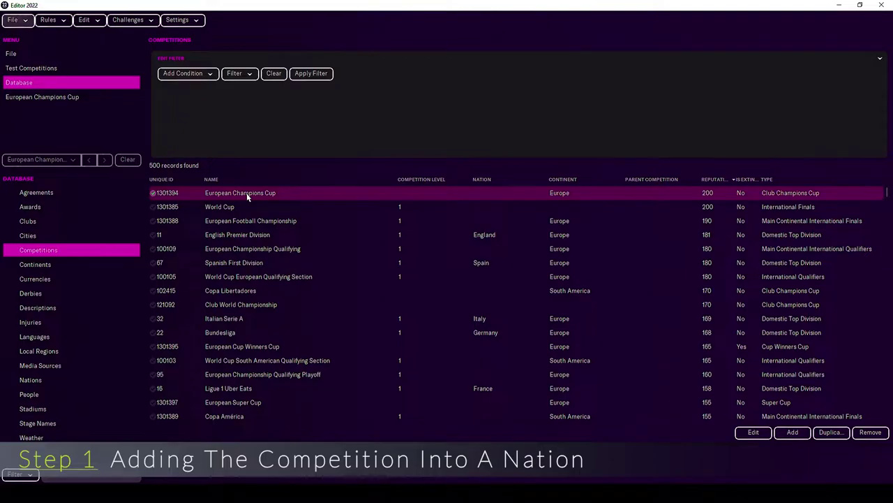
pyautogui.doubleClick(247, 195)
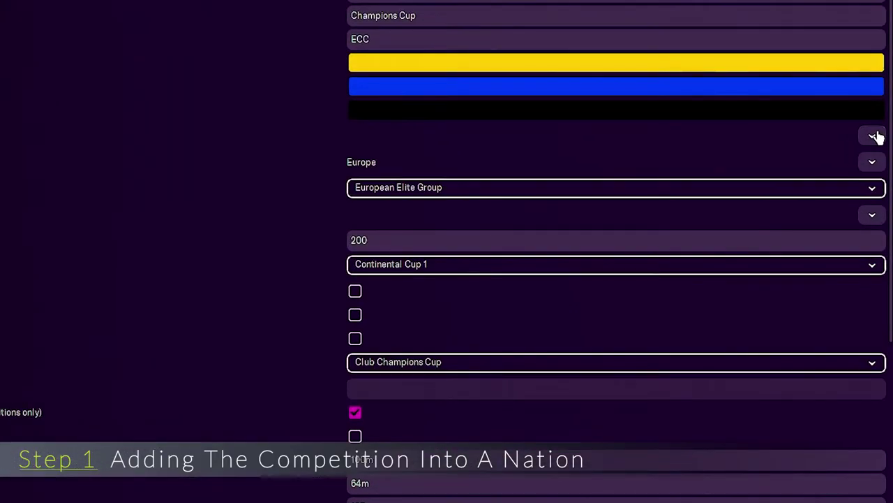
# Choose England from the nation search list as the European Champions Cup's nation
pyautogui.click(875, 167)
pyautogui.click(869, 157)
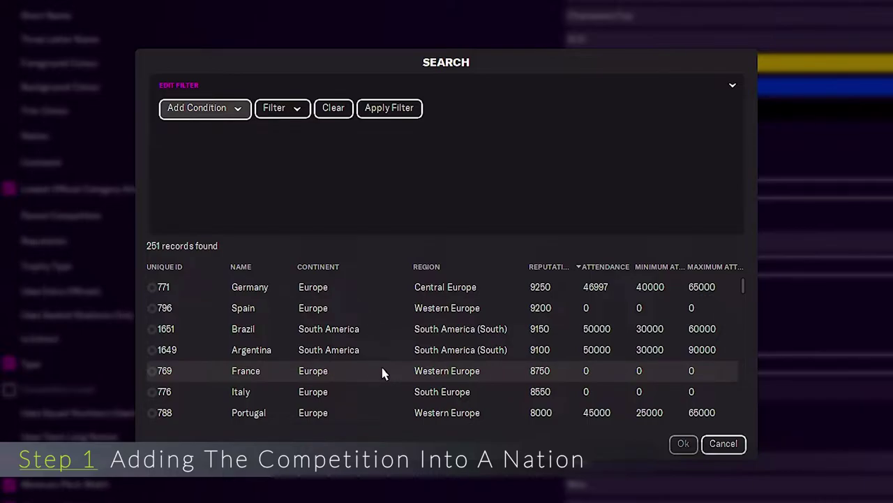
pyautogui.scroll(-6, 382, 377)
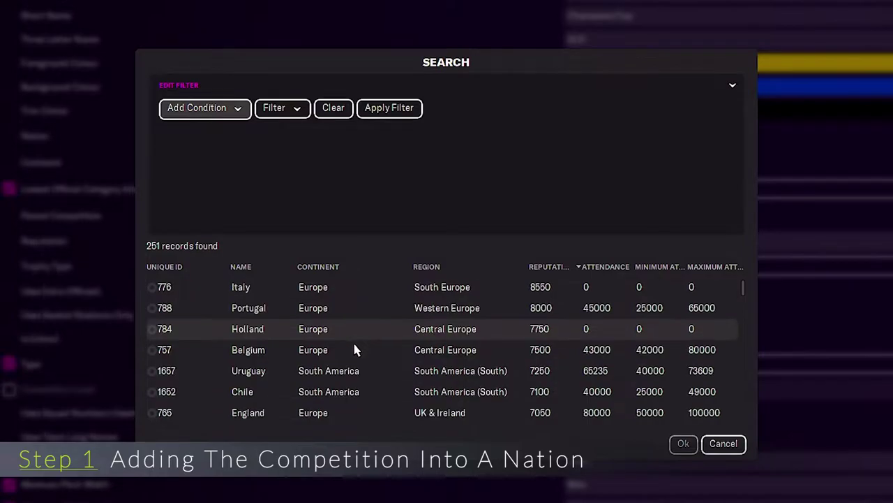
pyautogui.click(343, 395)
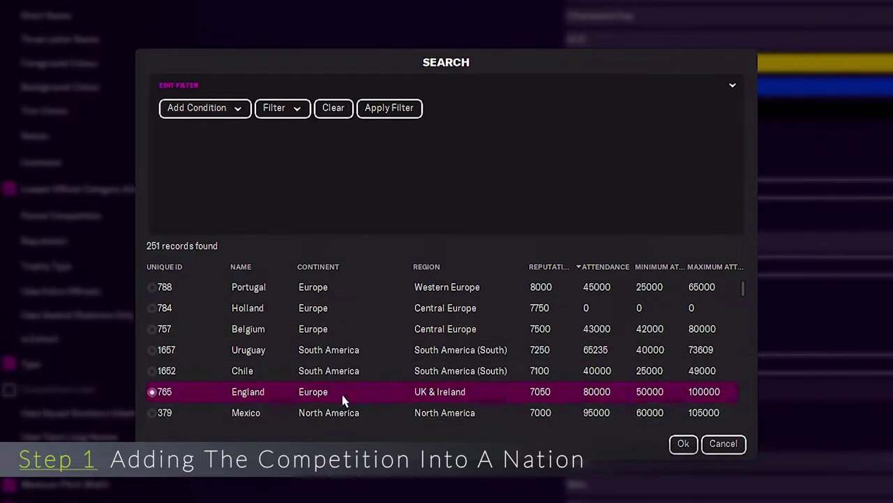
pyautogui.click(684, 445)
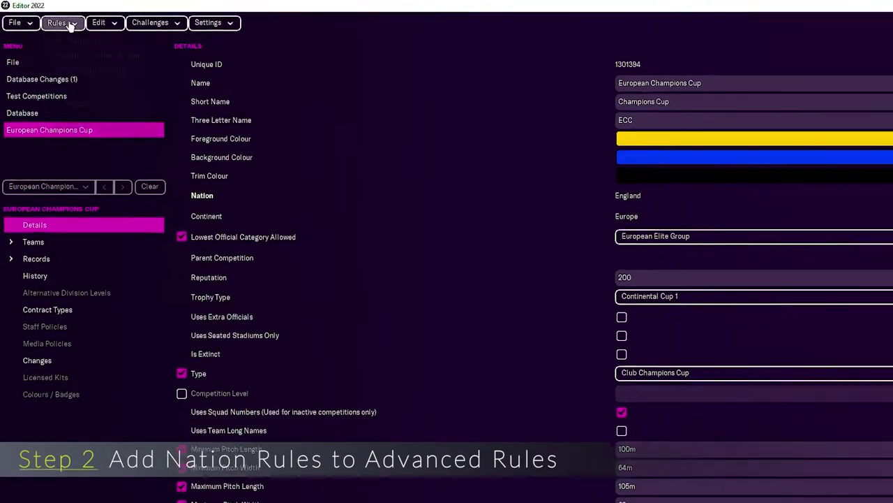
# Create England nation rules using the Add Lower Divisions And Cups To Existing Structure option
pyautogui.click(61, 23)
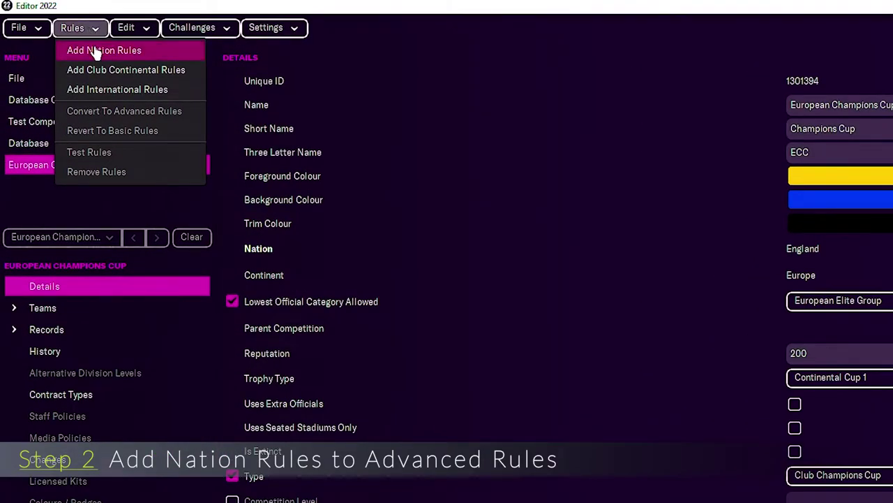
pyautogui.click(96, 53)
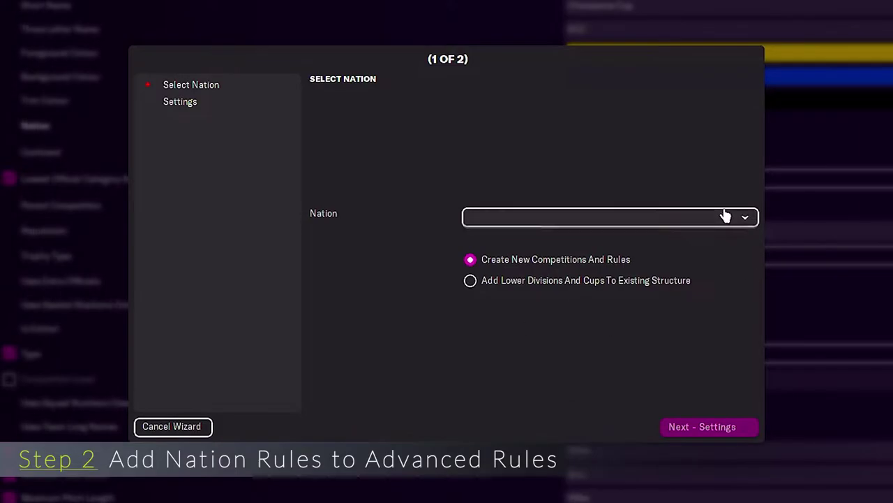
pyautogui.click(726, 216)
pyautogui.moveTo(714, 237)
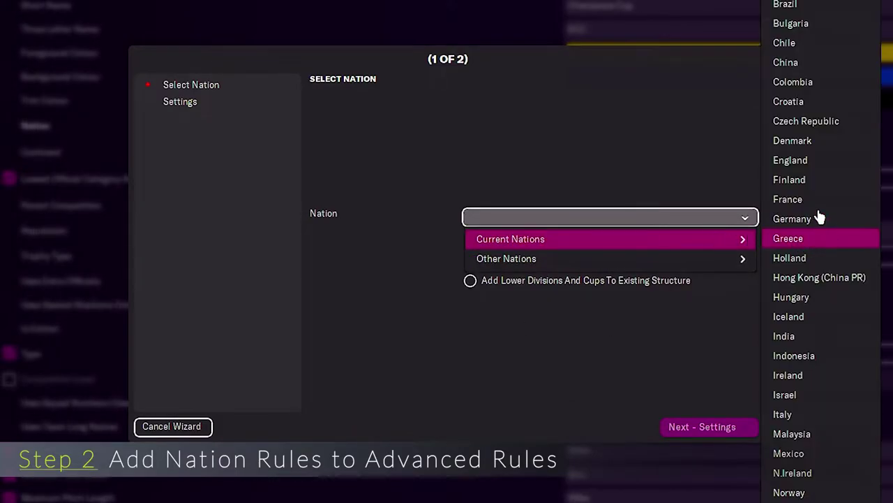
pyautogui.click(806, 168)
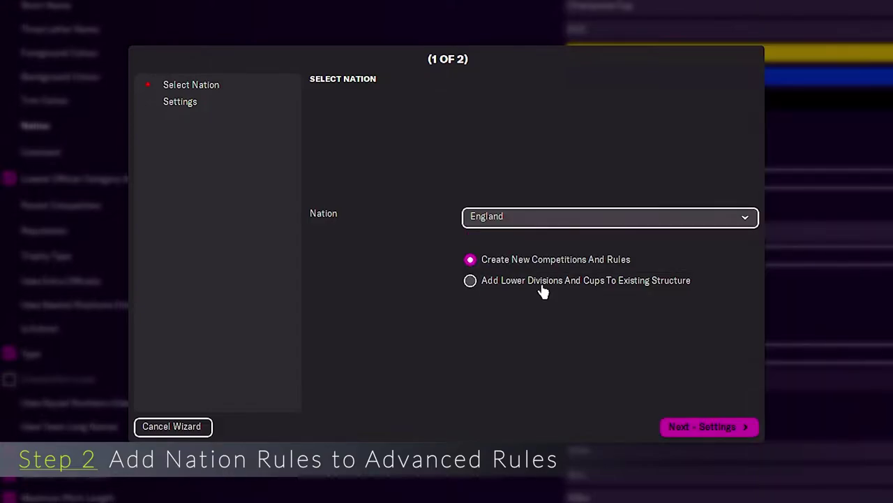
pyautogui.click(543, 288)
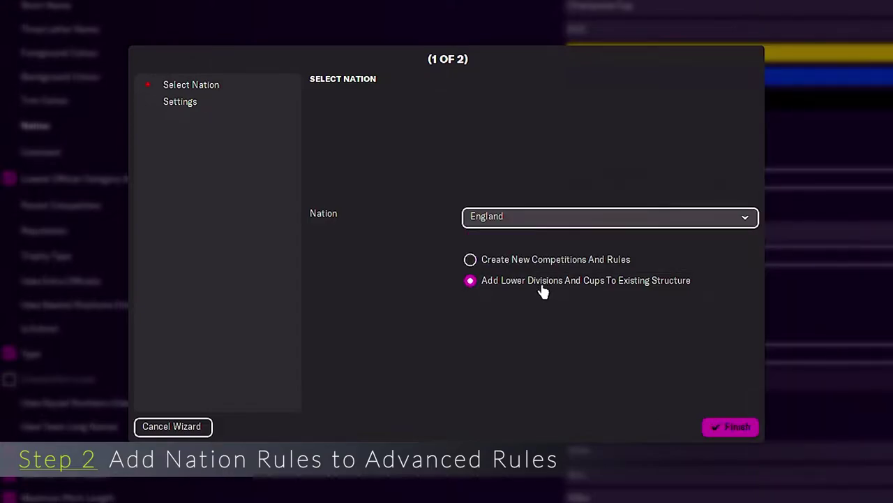
pyautogui.click(739, 430)
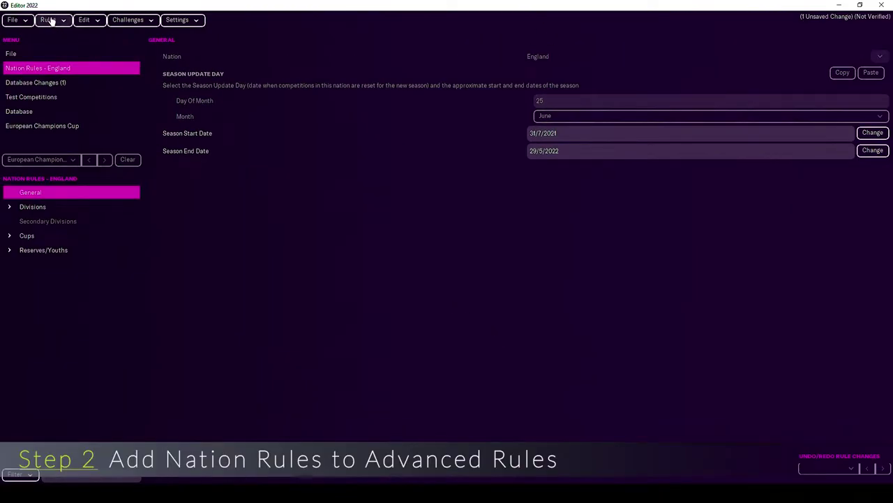
# Convert England's nation rules to Advanced Rules, confirming with Yes
pyautogui.click(51, 19)
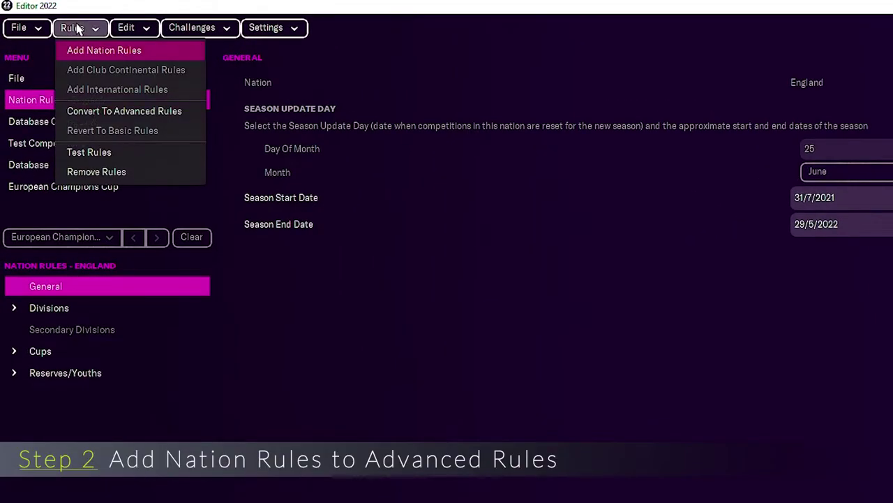
pyautogui.click(136, 119)
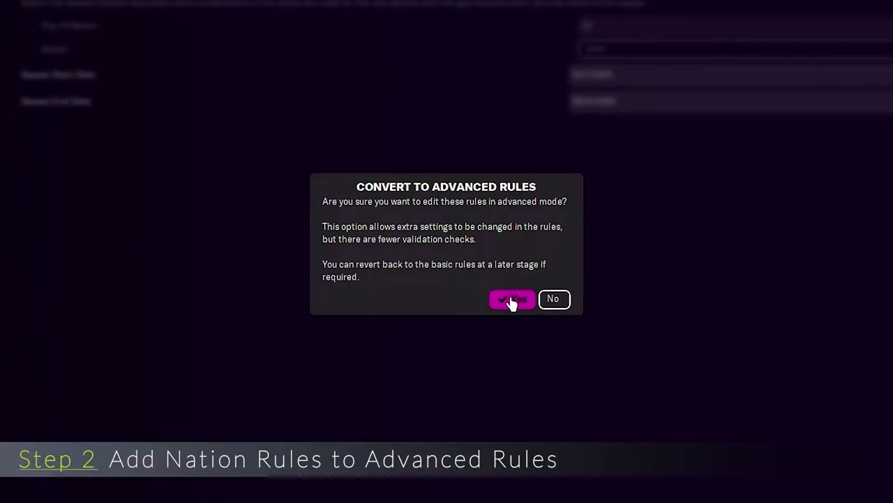
pyautogui.click(511, 300)
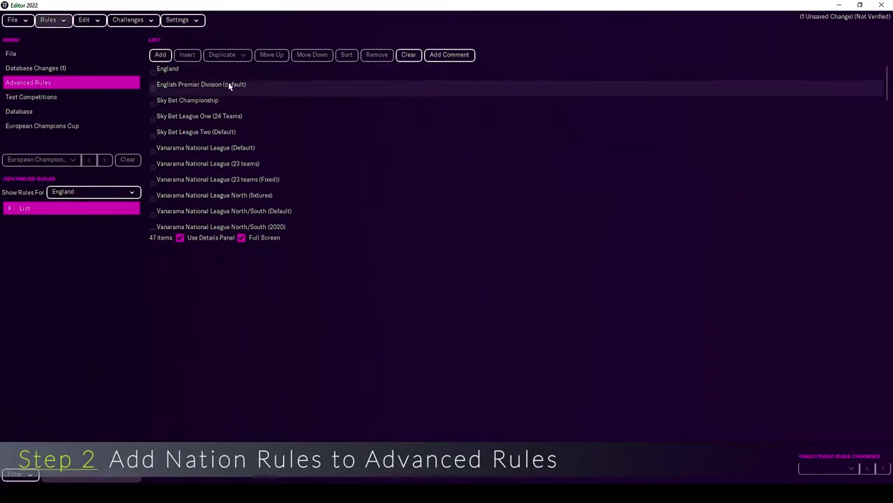
# Show rules for the European Champions Cup and expand its 2021 rule categories
pyautogui.scroll(-2, 319, 181)
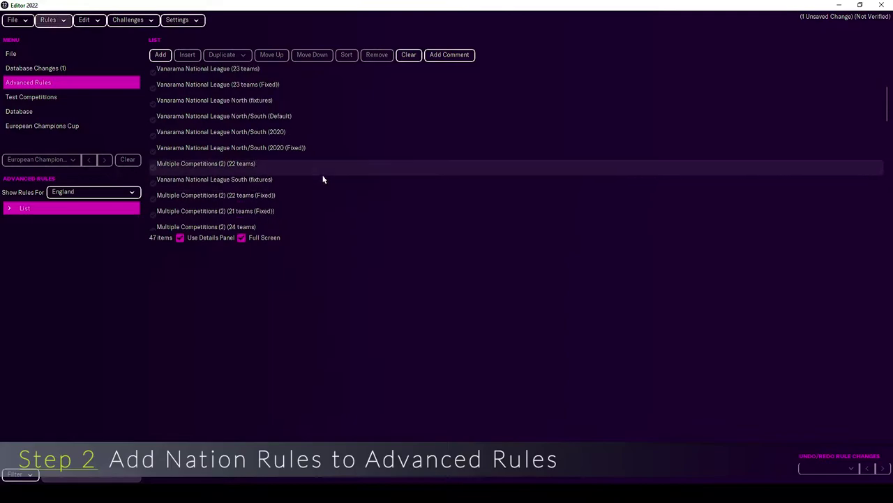
pyautogui.scroll(-2, 323, 179)
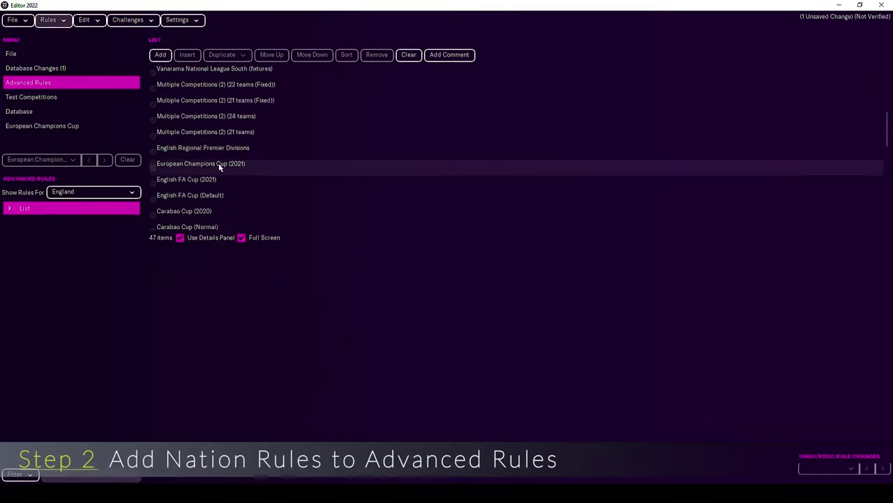
pyautogui.click(92, 191)
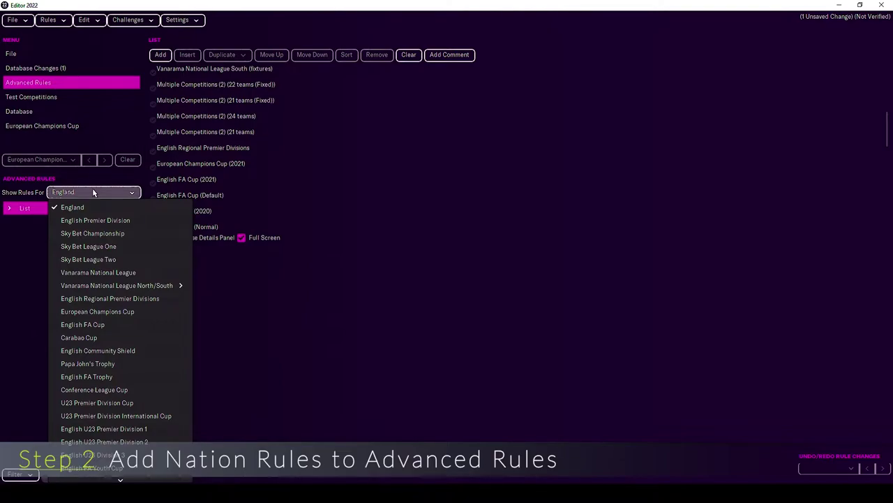
pyautogui.press('Escape')
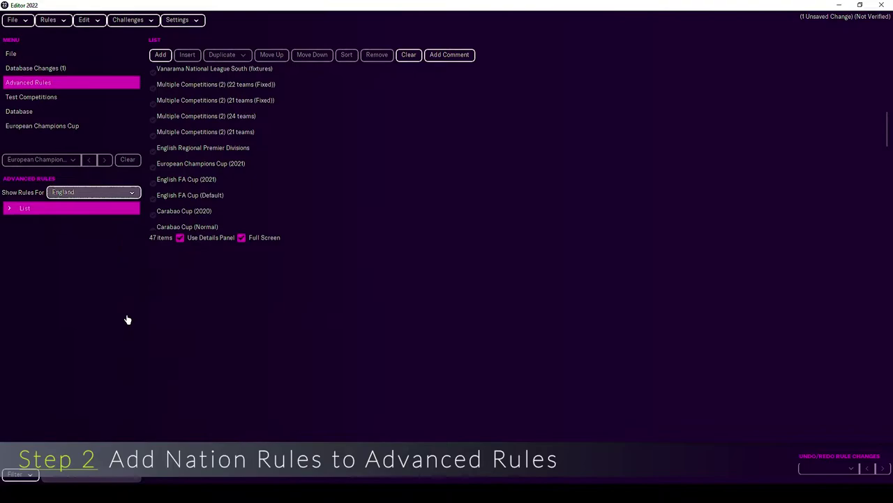
pyautogui.click(9, 208)
pyautogui.click(13, 223)
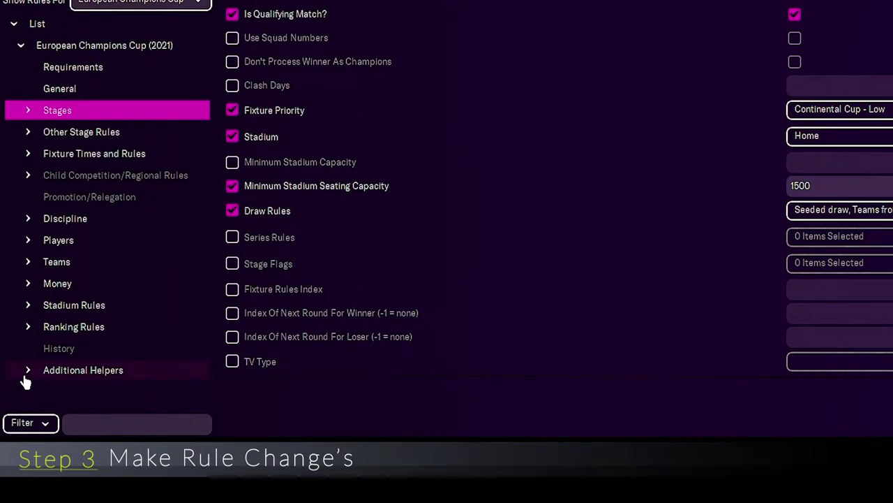
# In the virus-restriction Move Dates helper, choose 7 From 9 substitutions and untick the 2021 End Year
pyautogui.click(25, 377)
pyautogui.scroll(-1, 136, 346)
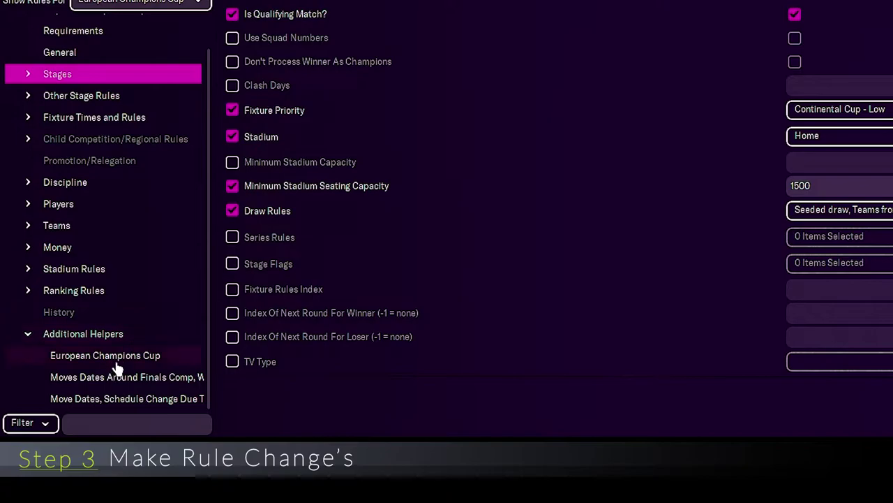
pyautogui.click(144, 397)
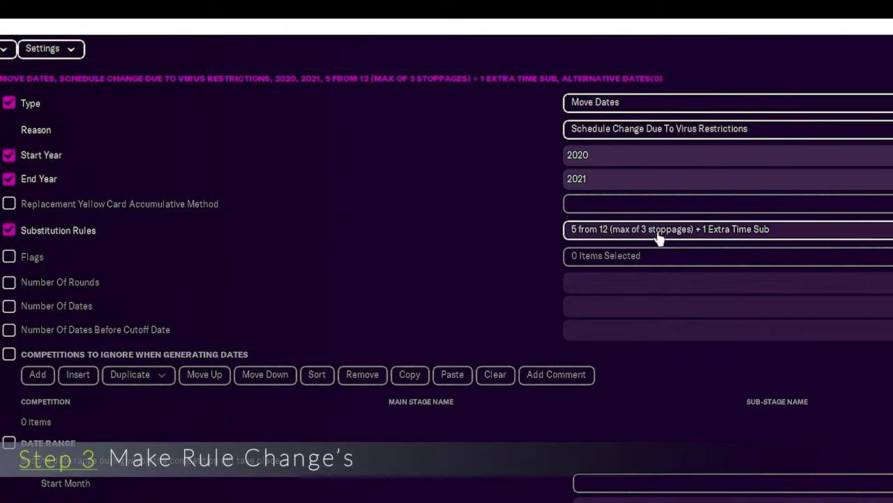
pyautogui.click(759, 233)
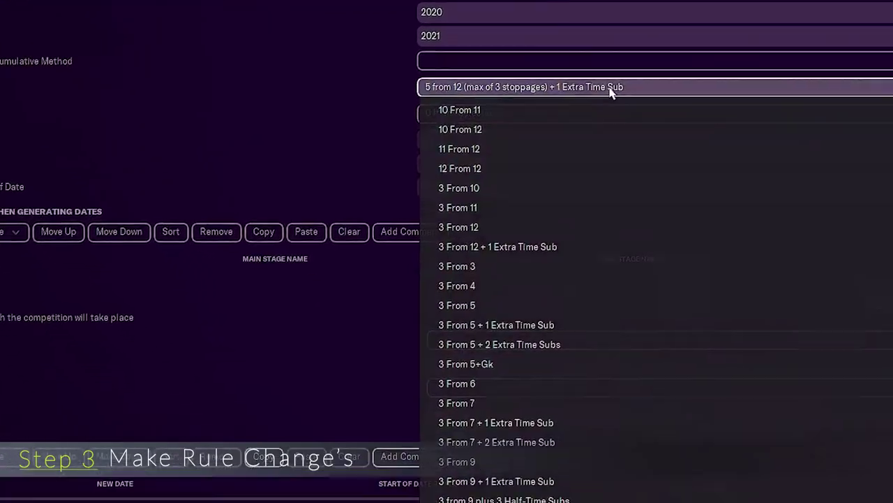
pyautogui.scroll(-10, 474, 436)
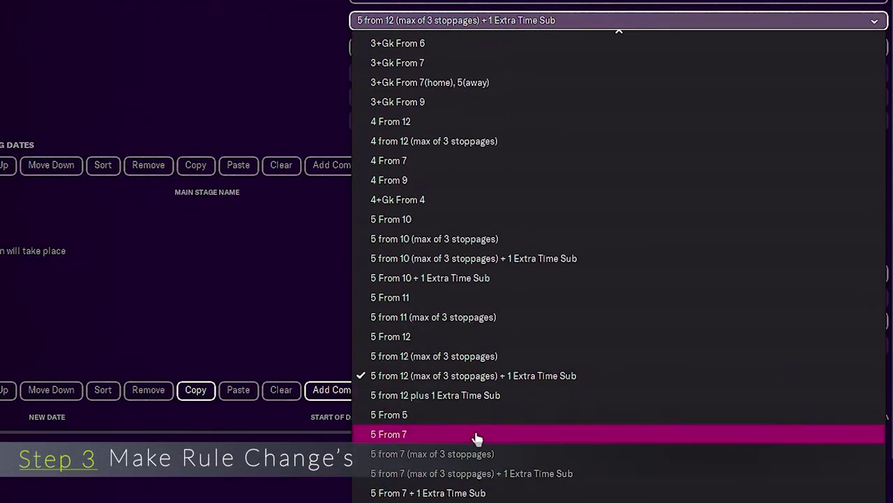
pyautogui.scroll(-6, 474, 436)
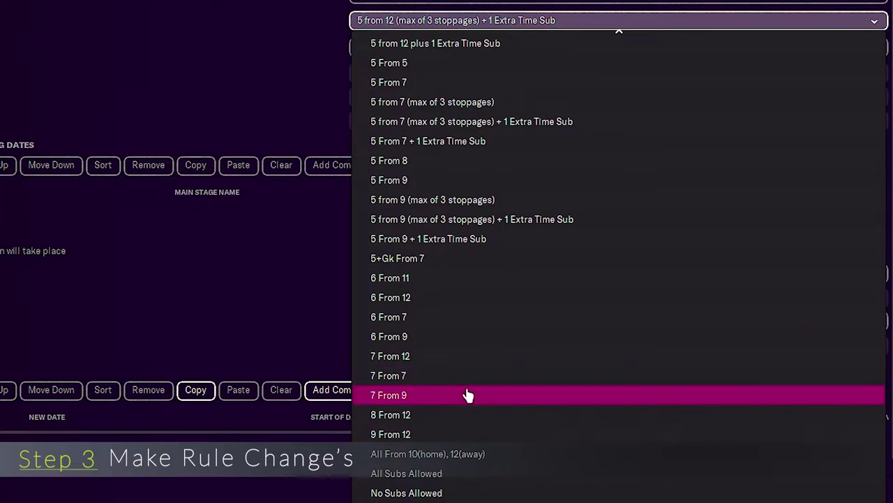
pyautogui.click(468, 395)
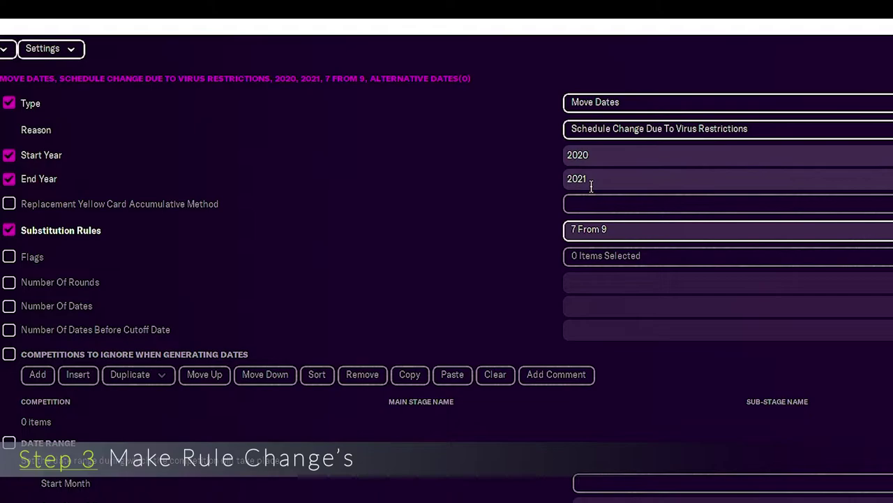
pyautogui.click(8, 181)
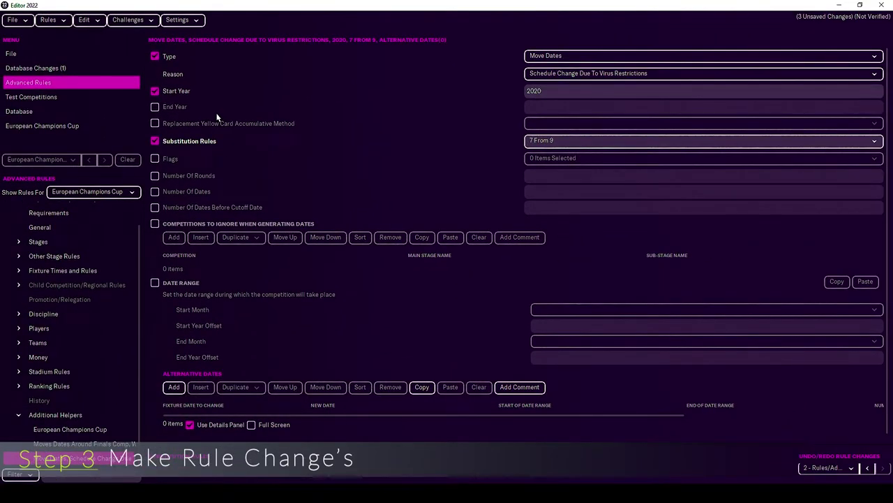
pyautogui.click(18, 415)
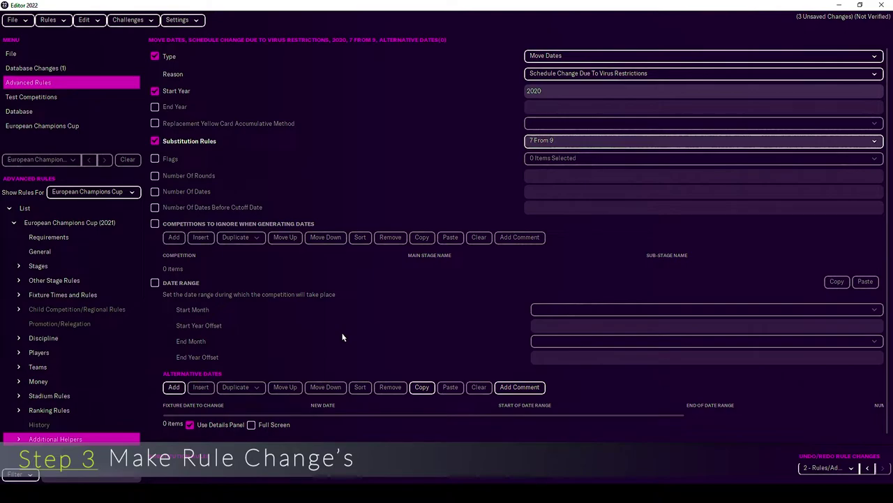
# Open Stage 2's Group Settings and change the Group Names option
pyautogui.click(70, 222)
pyautogui.click(19, 266)
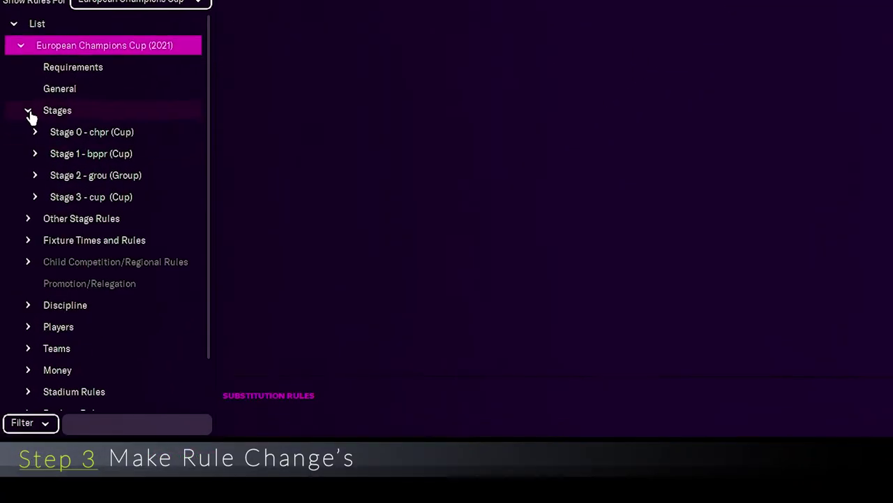
pyautogui.click(33, 182)
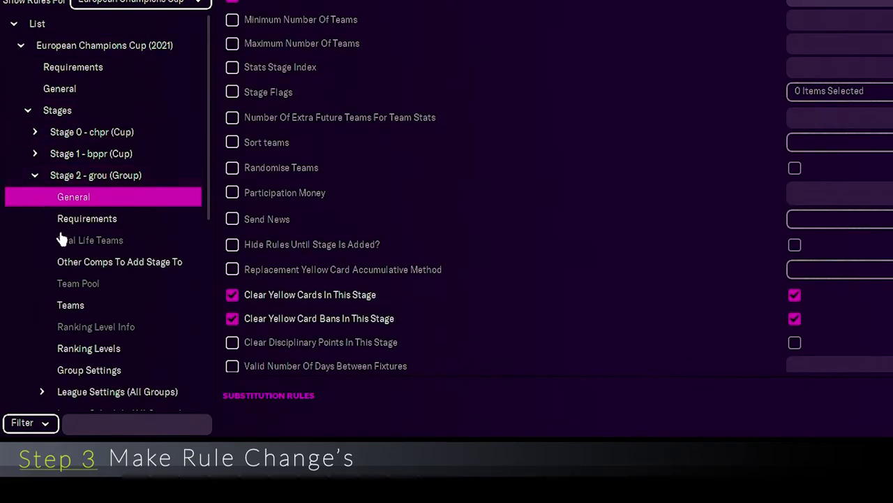
pyautogui.scroll(-2, 77, 264)
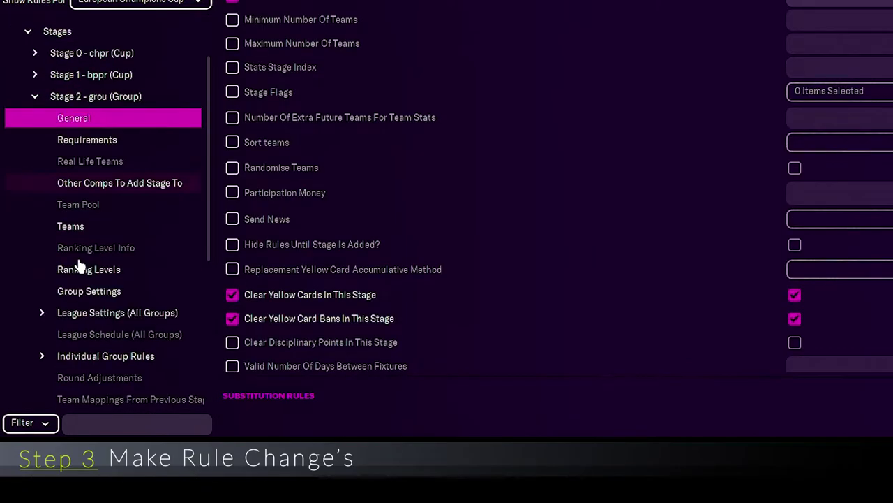
pyautogui.click(64, 297)
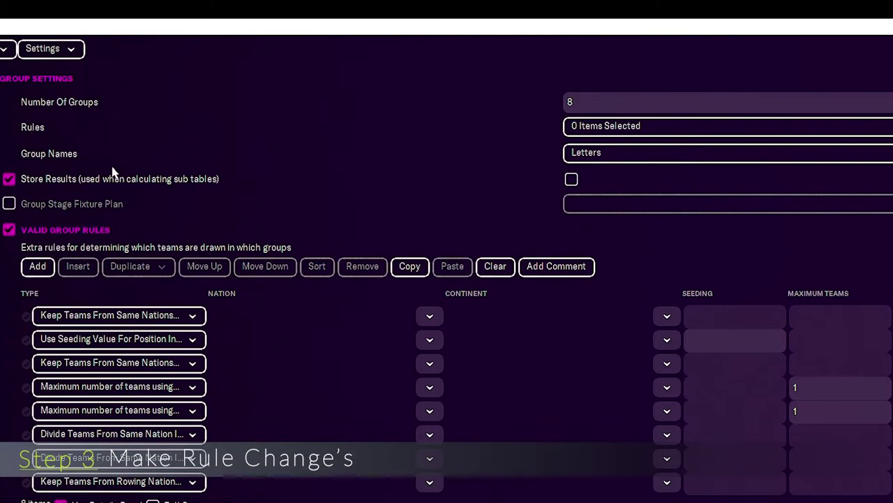
pyautogui.click(604, 159)
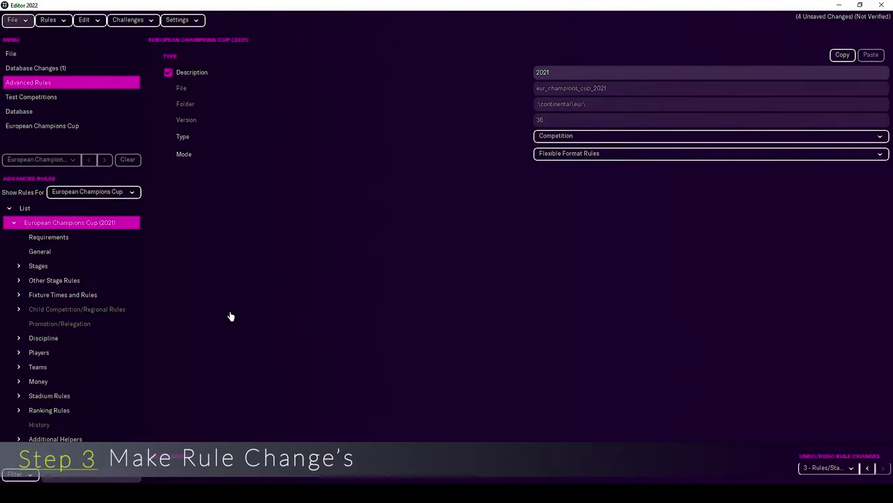
# Enter 5000000 as Prize Money For Win in Stage 2's League Settings (All Groups)
pyautogui.click(18, 267)
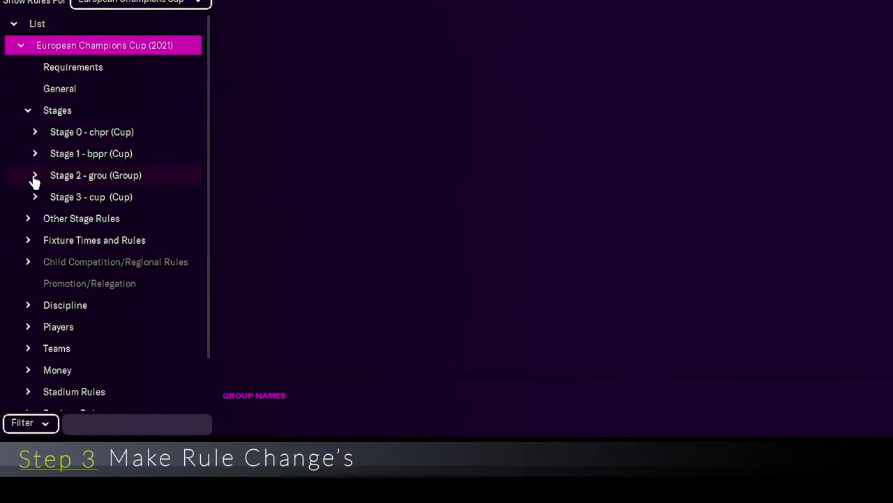
pyautogui.click(35, 176)
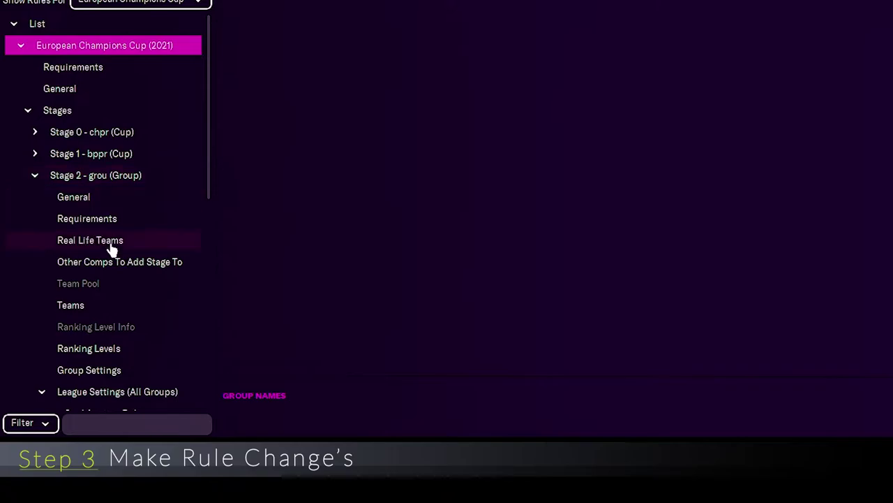
pyautogui.scroll(-2, 111, 250)
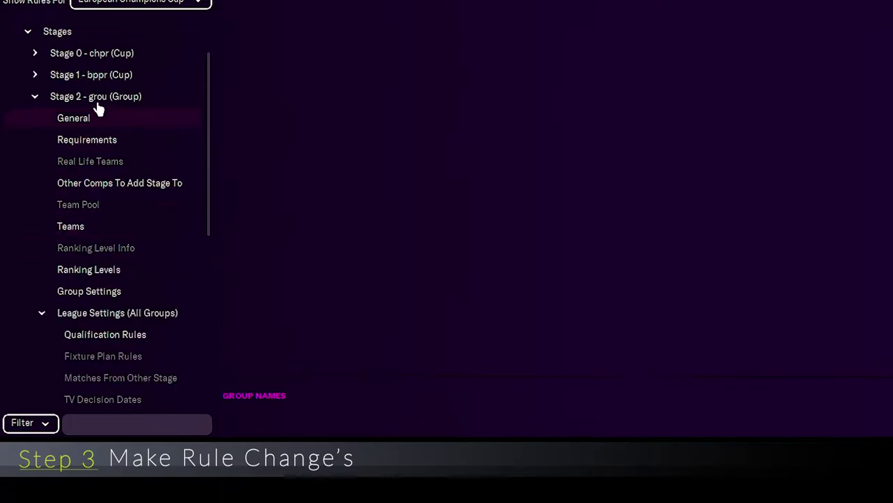
pyautogui.scroll(-2, 124, 223)
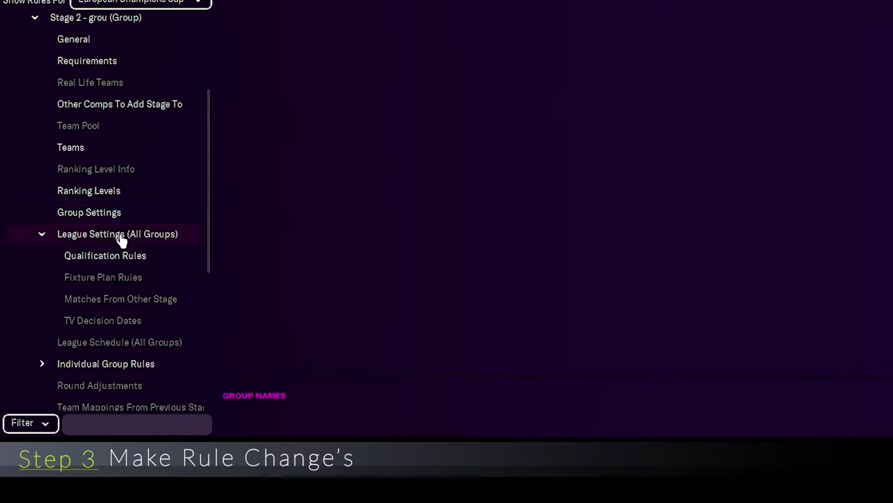
pyautogui.click(122, 240)
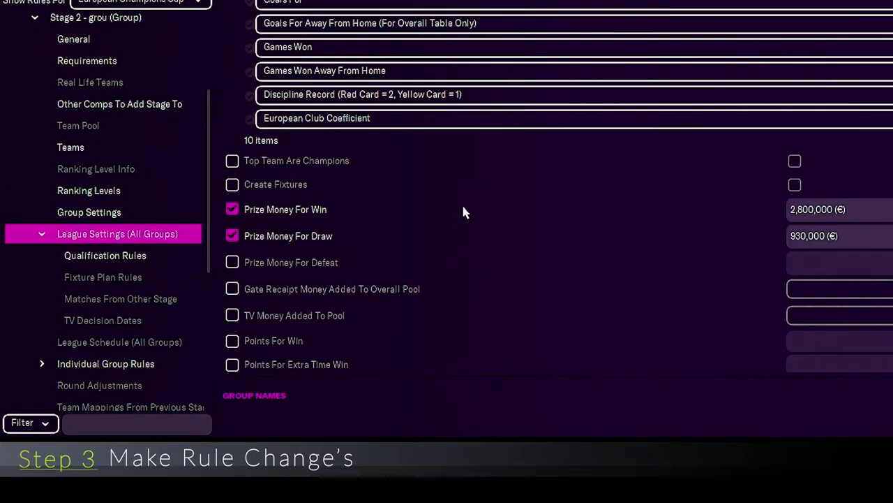
pyautogui.scroll(-3, 462, 211)
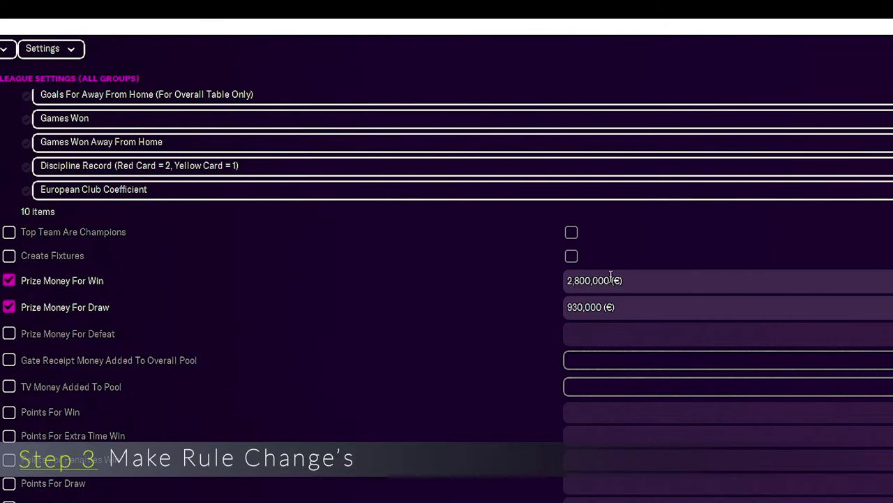
pyautogui.click(611, 280)
pyautogui.write('5')
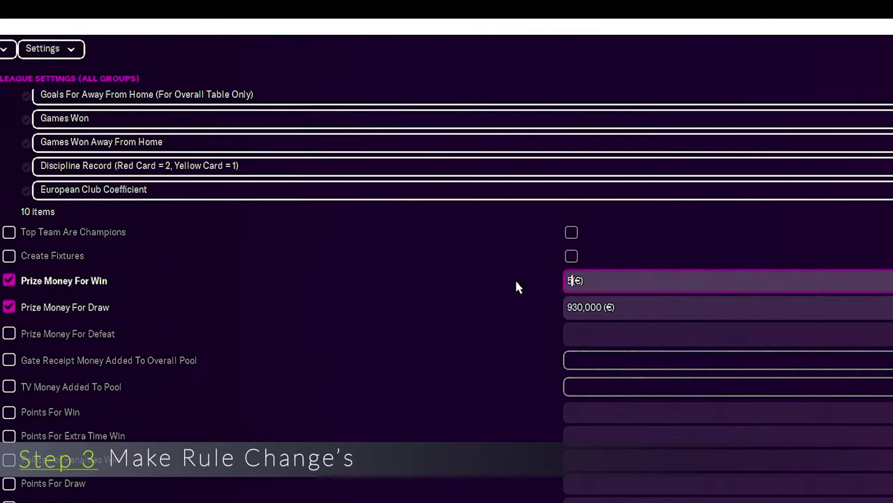
pyautogui.write('000000')
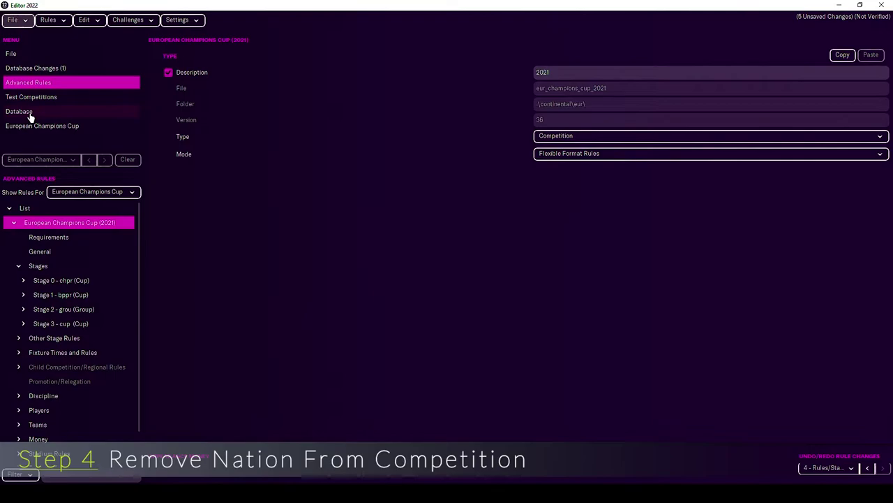
# Reopen the European Champions Cup's details and set its Nation to None
pyautogui.click(30, 114)
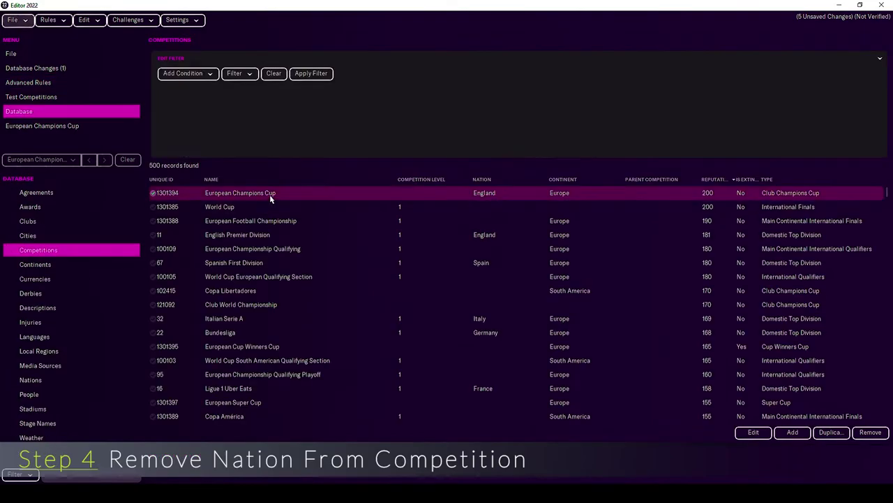
pyautogui.doubleClick(271, 195)
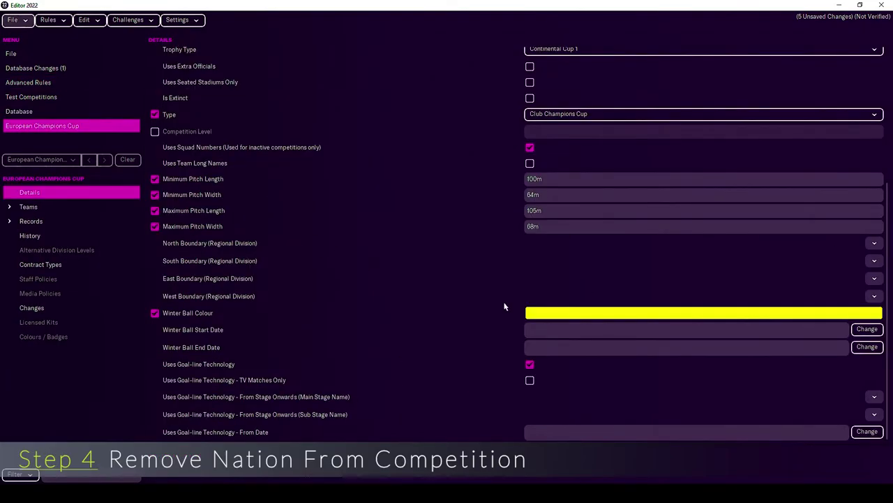
pyautogui.scroll(3, 450, 275)
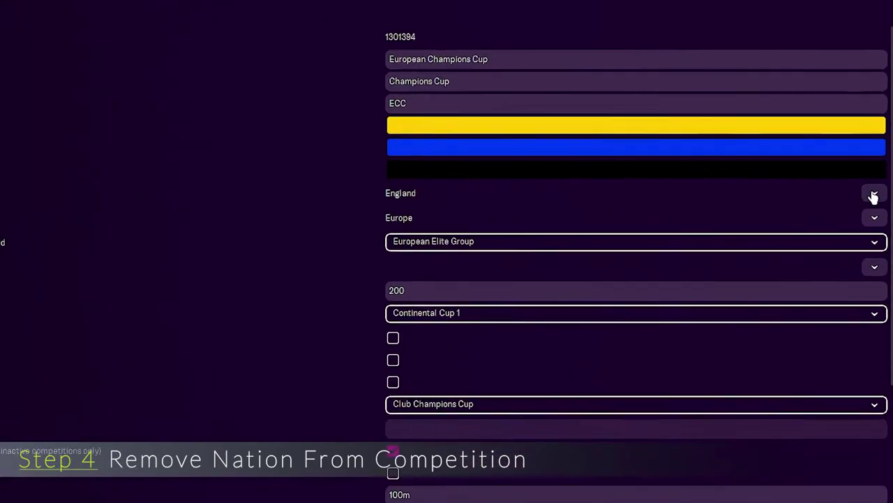
pyautogui.click(873, 169)
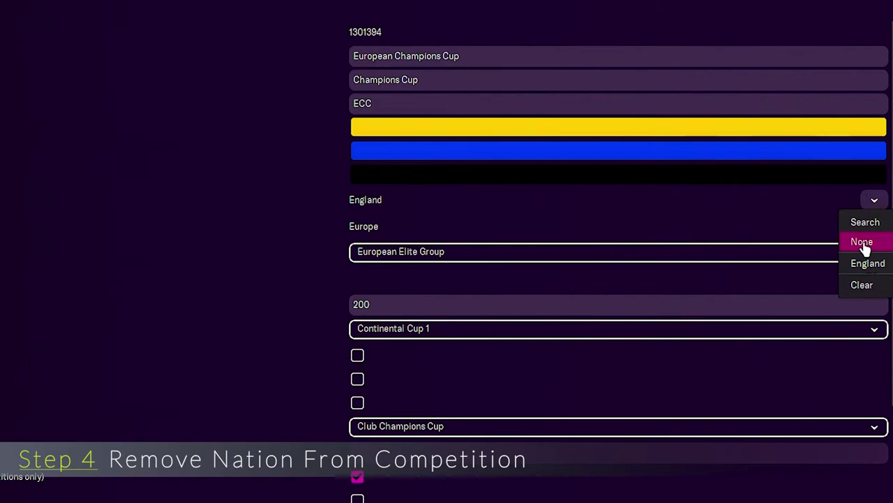
pyautogui.click(863, 244)
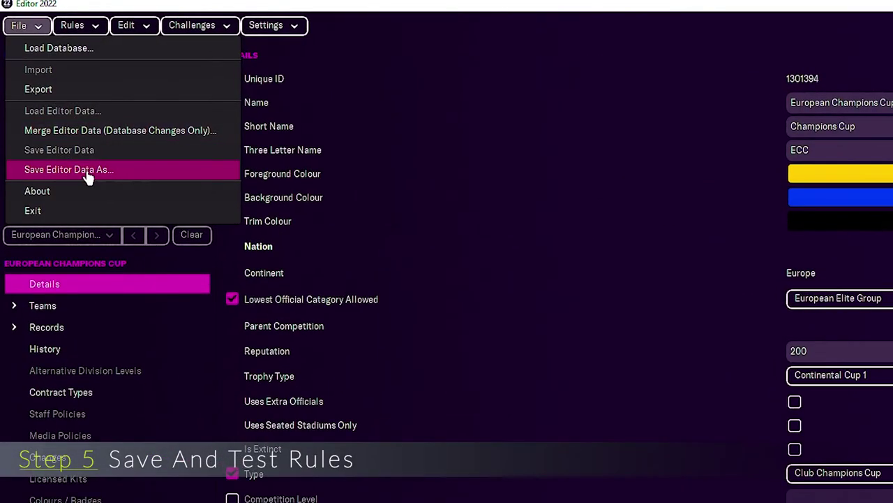
# Replace the save title with 'CL Test', save the editor data, and close the confirmation
pyautogui.click(85, 173)
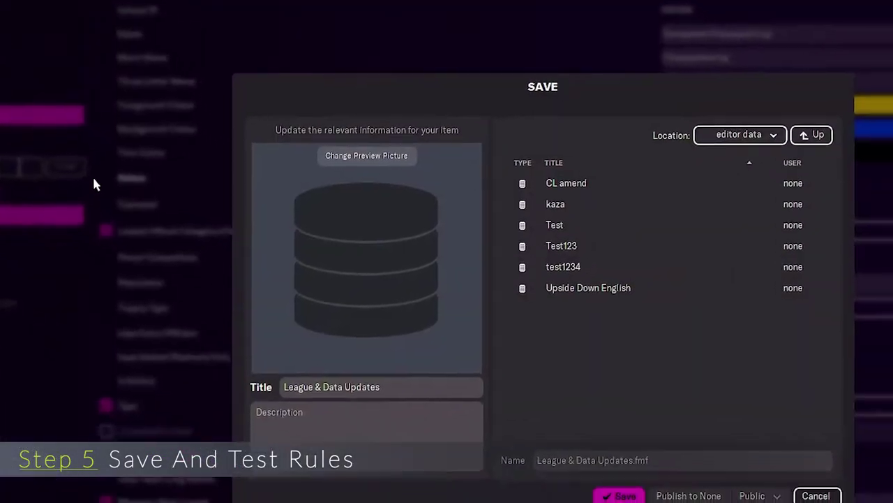
pyautogui.click(296, 335)
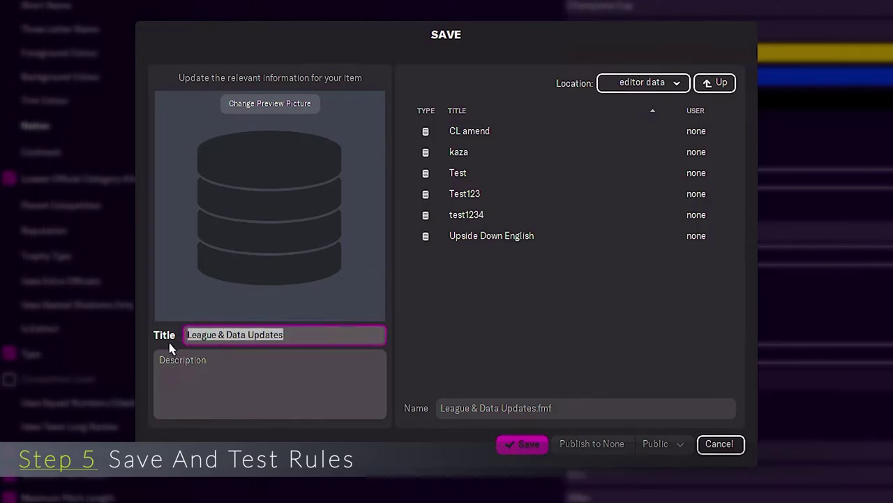
pyautogui.press('BackSpace')
pyautogui.write('CL Test')
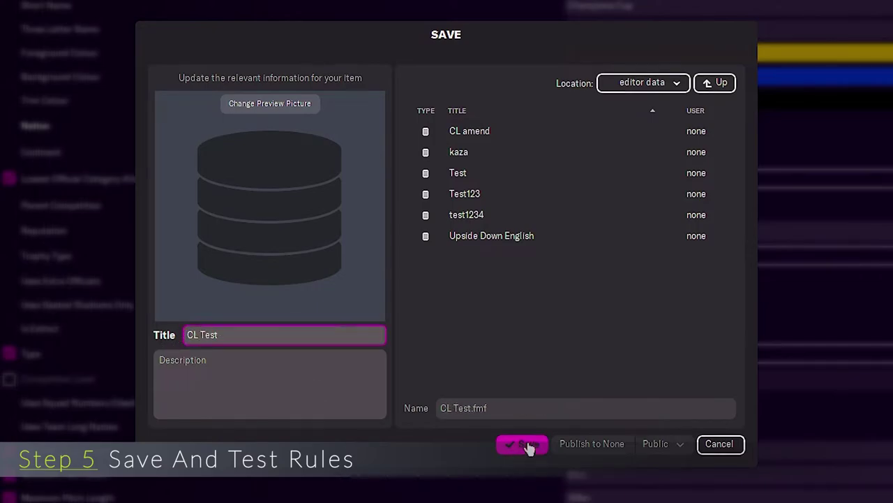
pyautogui.click(528, 447)
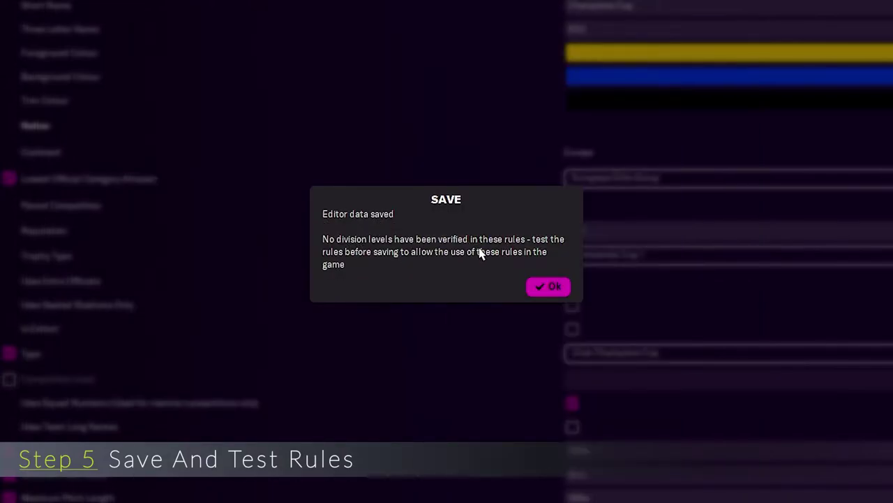
pyautogui.click(552, 285)
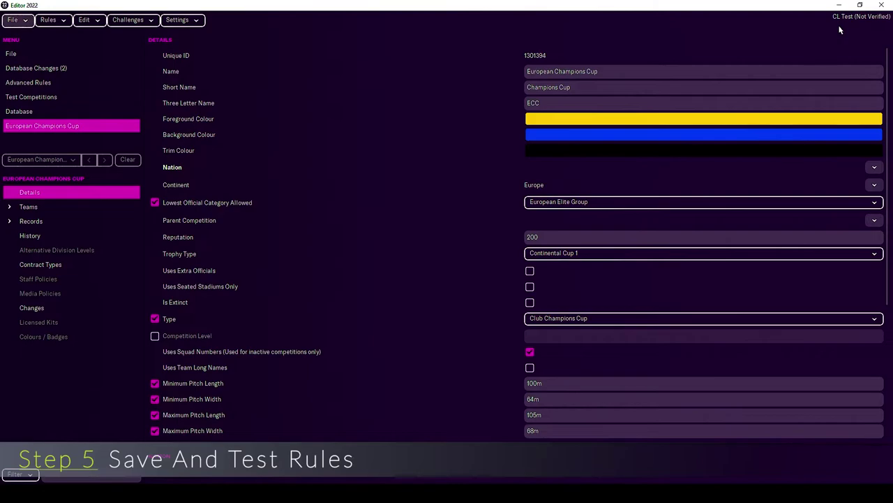
# Test the European Champions Cup rules against All leagues, verifying 6/6 division levels
pyautogui.click(60, 21)
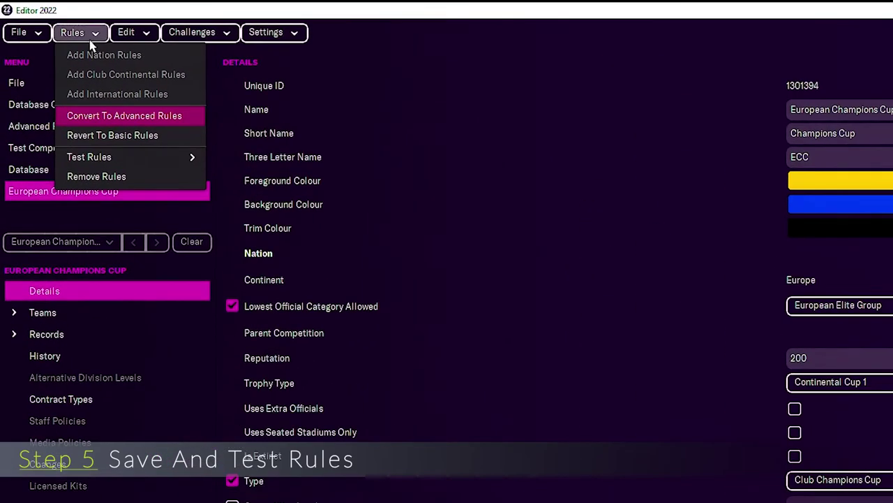
pyautogui.moveTo(140, 162)
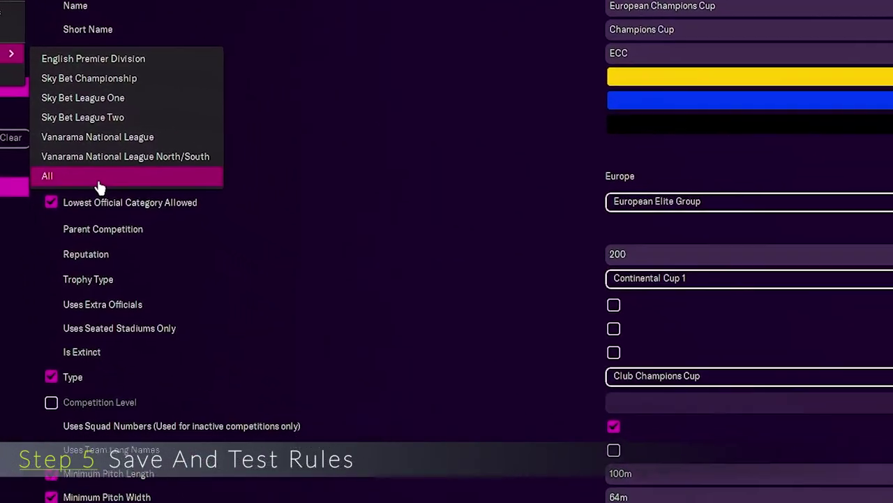
pyautogui.click(280, 291)
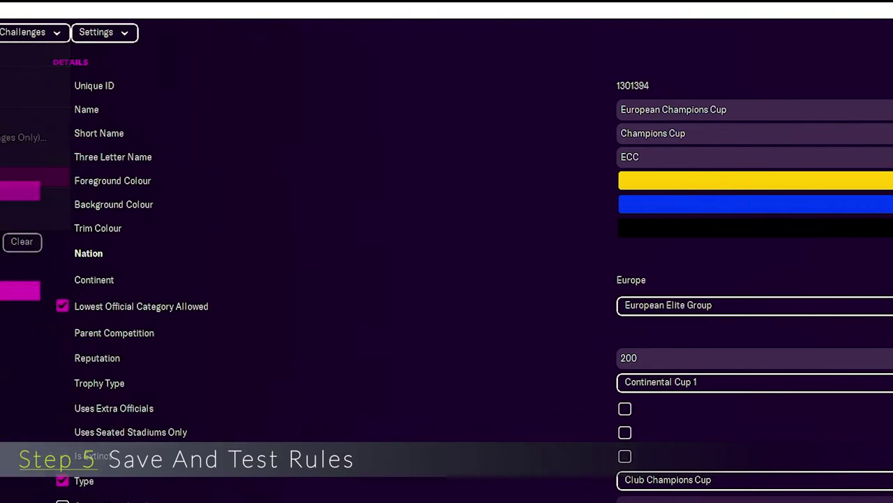
# Re-save the tested CL Test editor data and acknowledge the saved confirmation
pyautogui.click(19, 32)
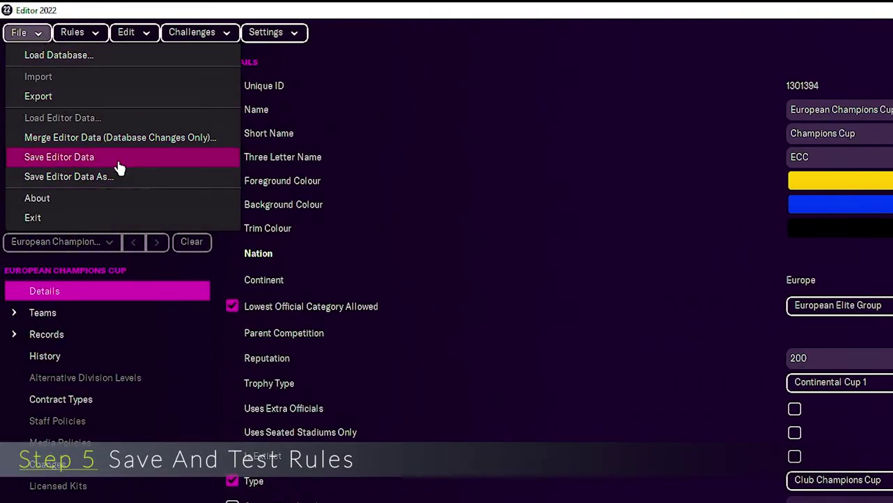
pyautogui.click(119, 167)
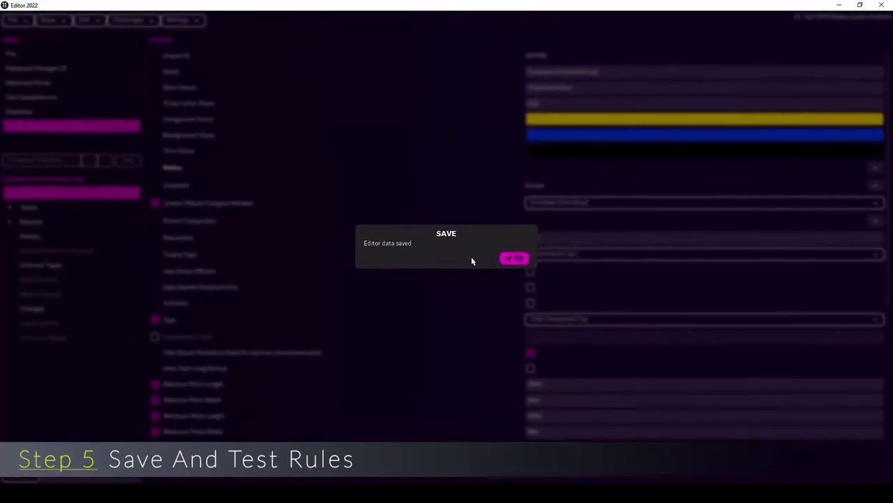
pyautogui.click(518, 260)
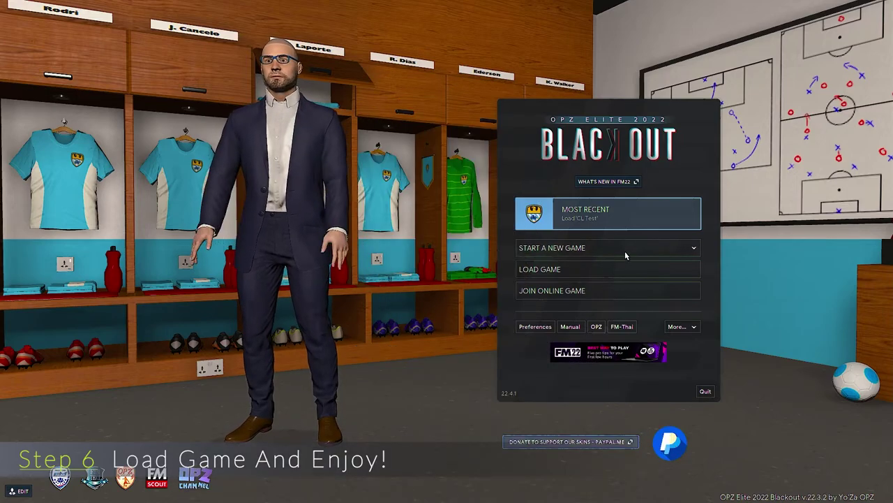
# Begin a new career loading only the CL Test editor file, with CL amend disabled
pyautogui.click(624, 250)
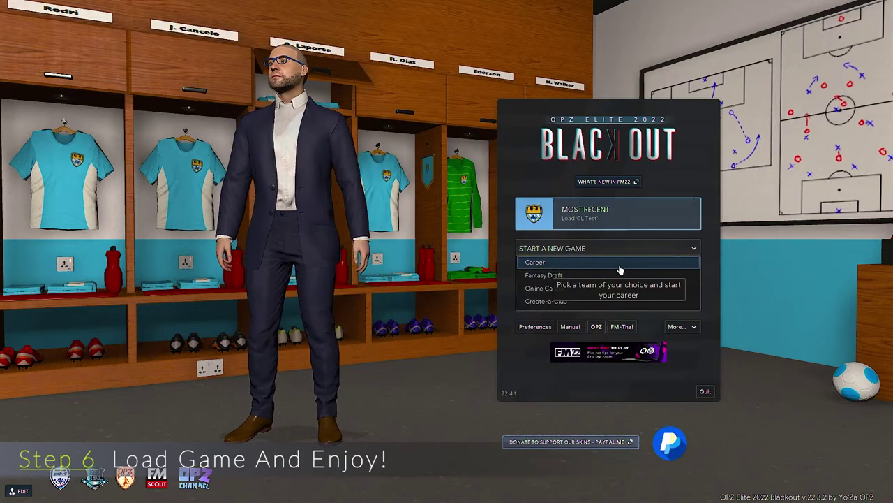
pyautogui.click(618, 263)
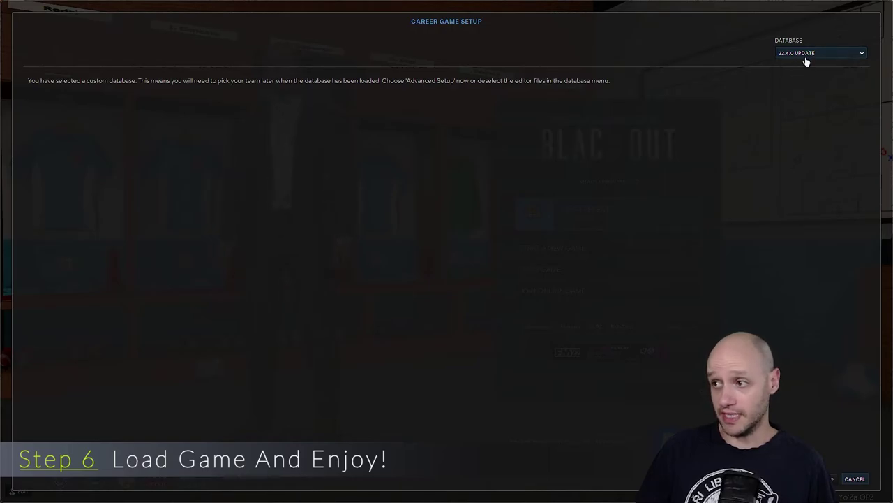
pyautogui.click(806, 54)
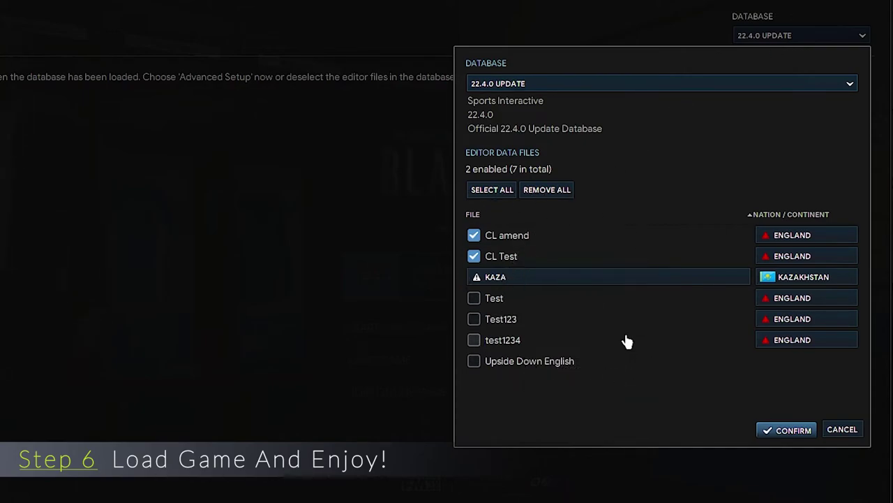
pyautogui.click(474, 235)
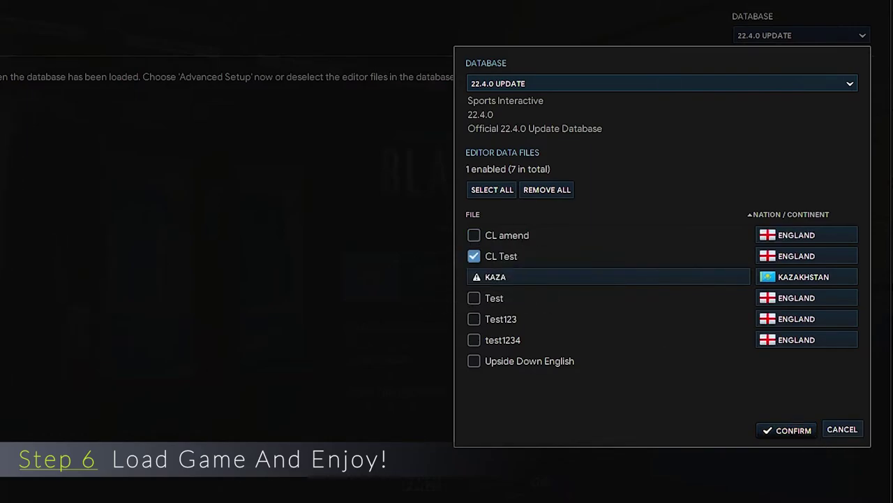
pyautogui.click(787, 430)
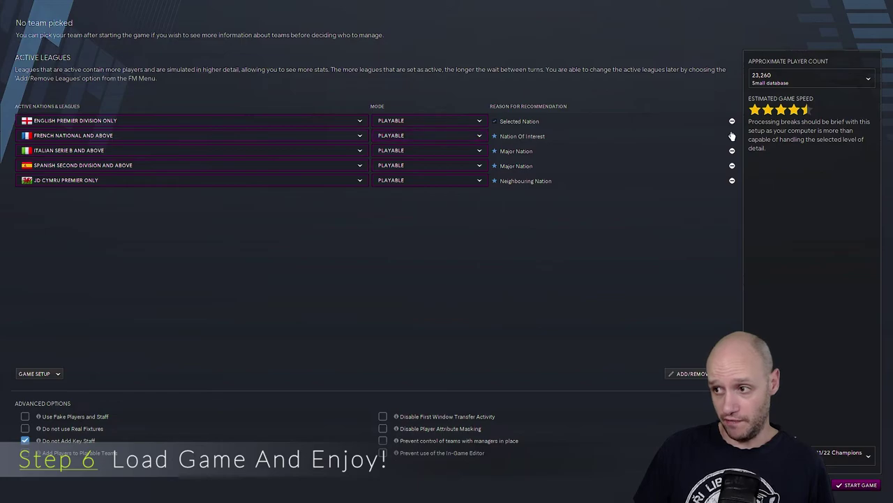
# Remove the French, Italian, Spanish and Welsh leagues, keeping only the English Premier Division, and start
pyautogui.click(732, 136)
pyautogui.click(732, 136)
pyautogui.click(732, 136)
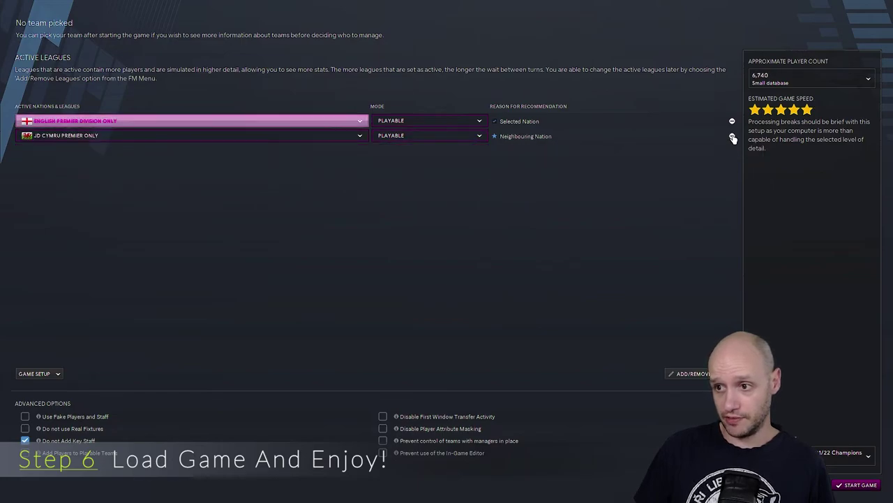
pyautogui.click(732, 136)
pyautogui.click(858, 486)
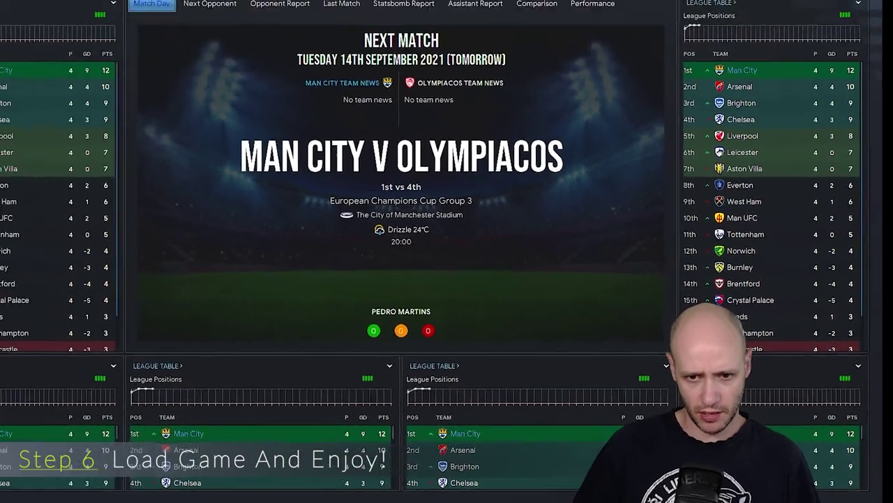
# Show the Champions Cup group stage rules (32 teams, £4.27M per win) via the schedule's Group 3 link
pyautogui.click(43, 236)
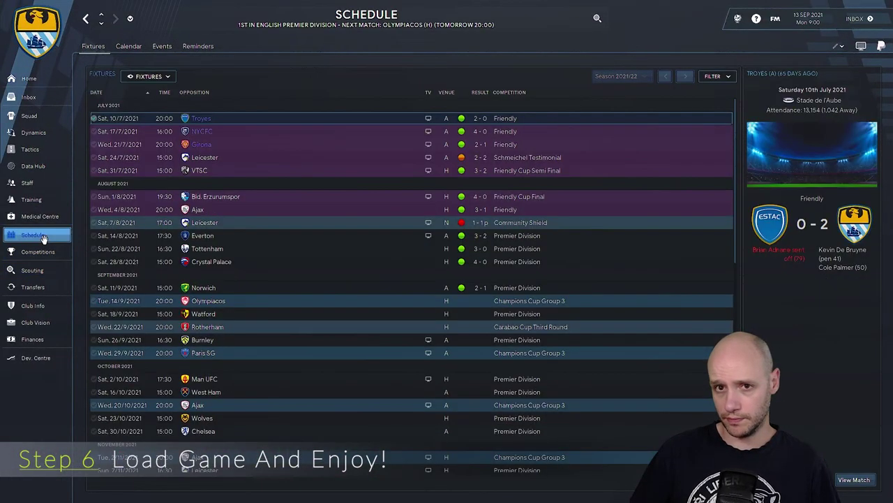
pyautogui.click(532, 304)
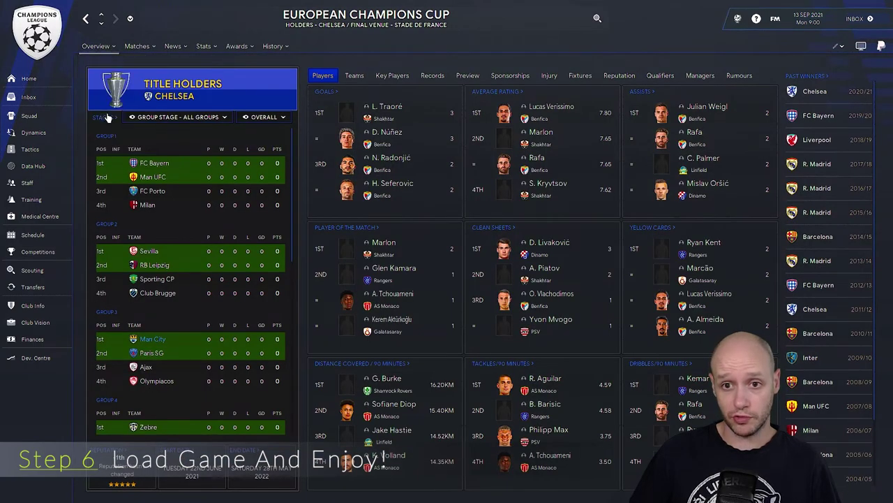
pyautogui.click(106, 117)
pyautogui.scroll(-3, 416, 382)
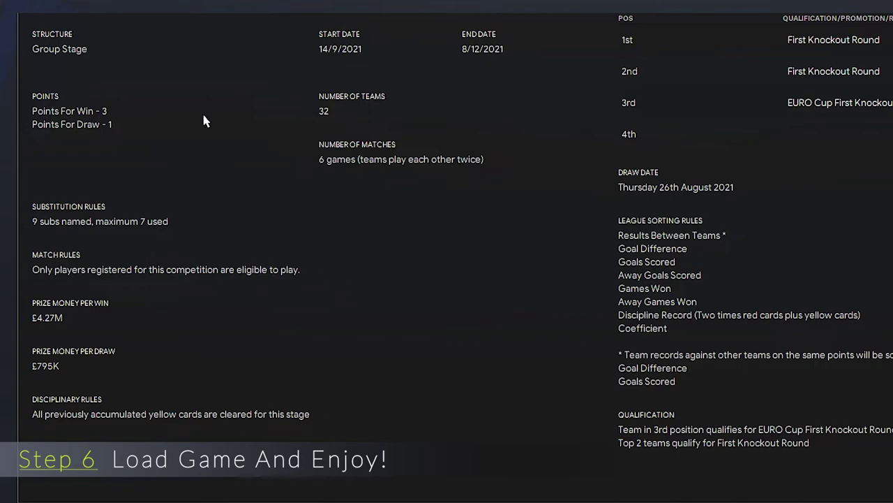
pyautogui.click(43, 6)
pyautogui.click(28, 26)
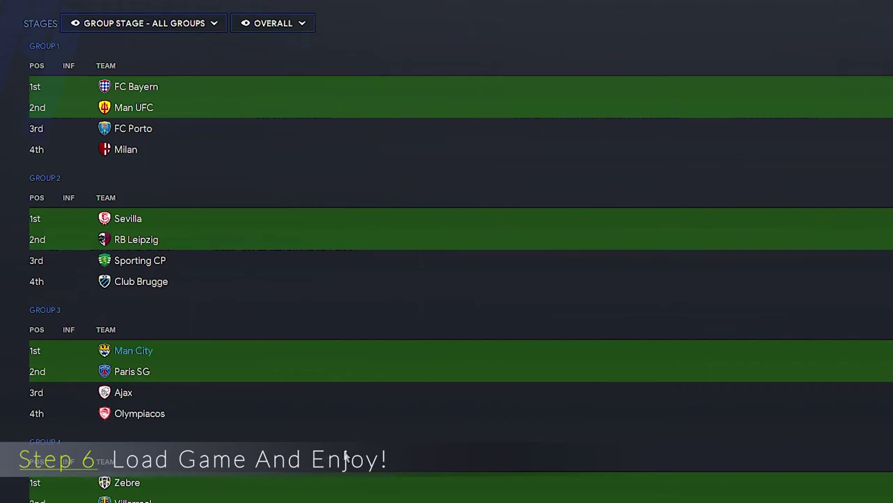
pyautogui.scroll(-6, 345, 457)
pyautogui.scroll(6, 345, 448)
pyautogui.click(40, 23)
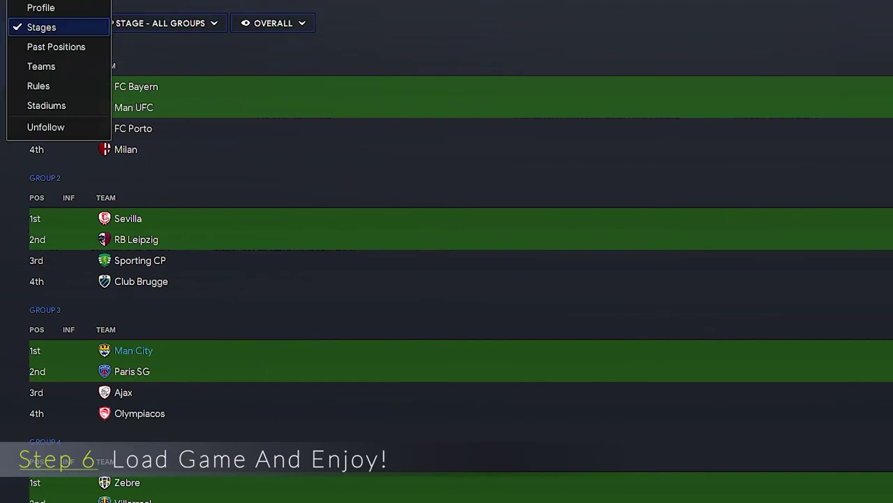
pyautogui.click(28, 88)
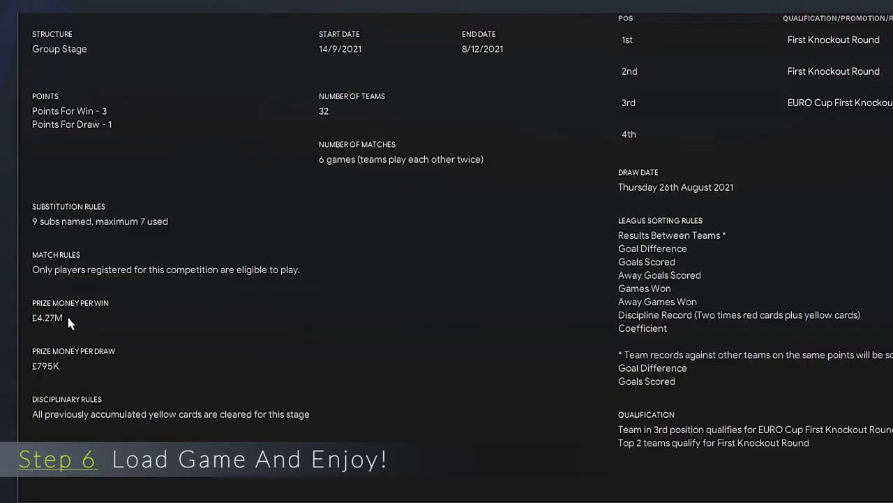